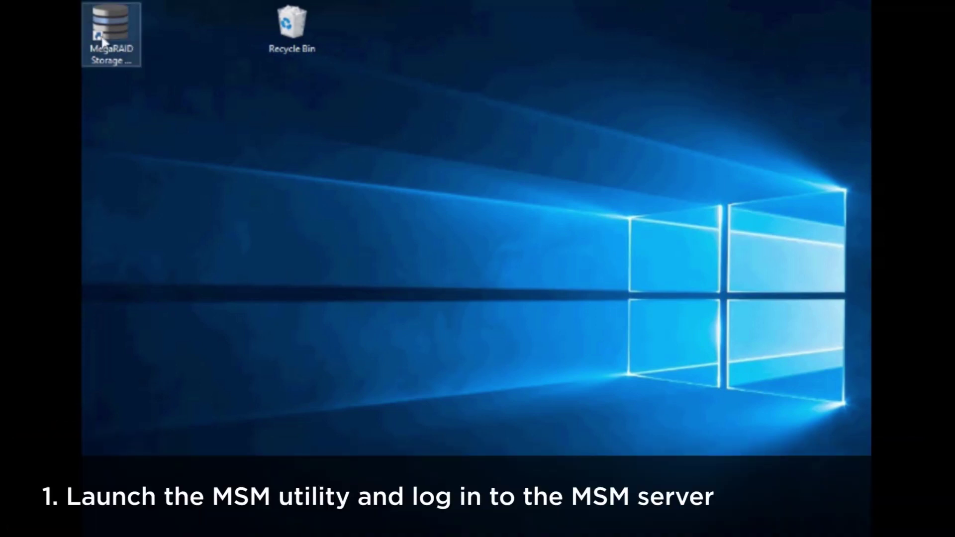
Launch MegaRAID Storage Manager from its desktop shortcut so it discovers server 3550m5-1
double_click(99, 38)
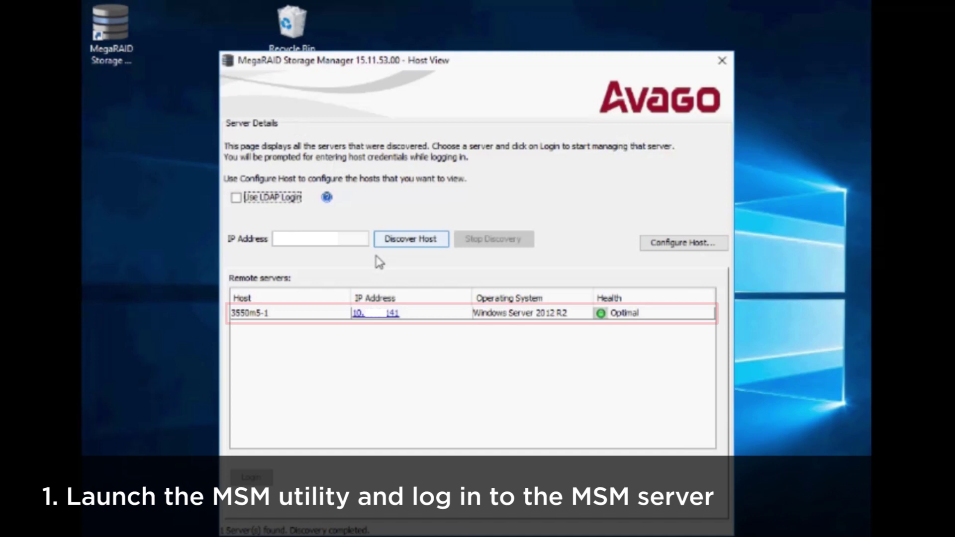
Log in to server 3550m5-1 with the OS administrator user name and password
double_click(379, 316)
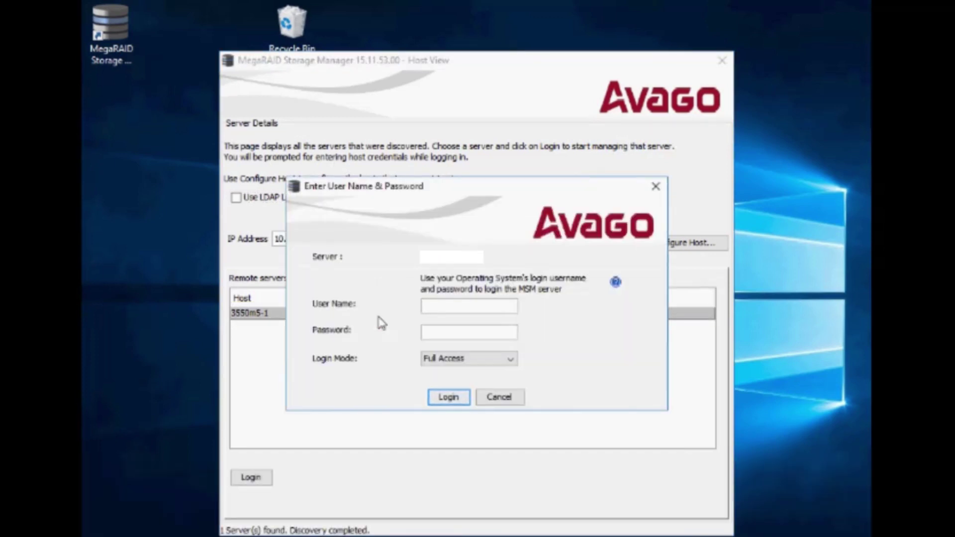
text(Admi)
text(nistrat)
text(or)
key(Tab)
text(**)
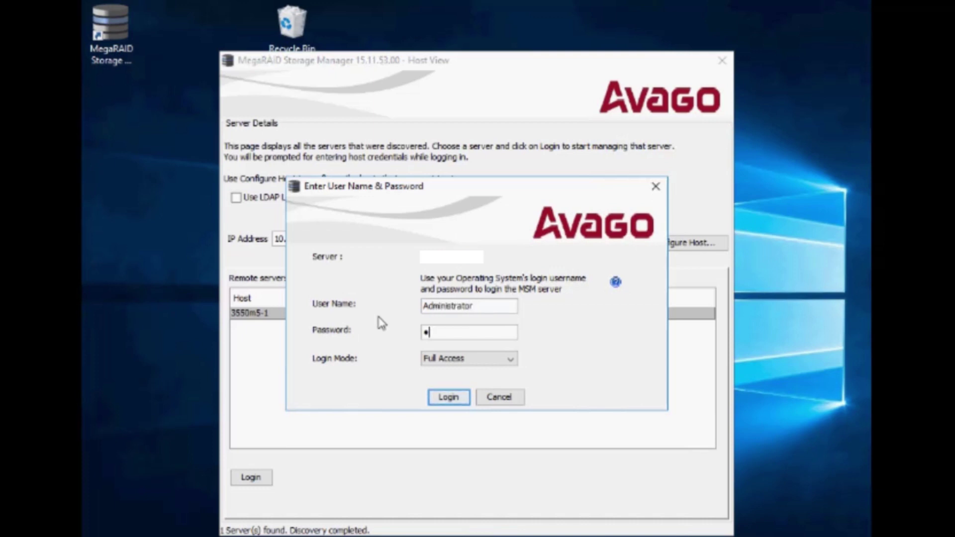
text(******)
key(Return)
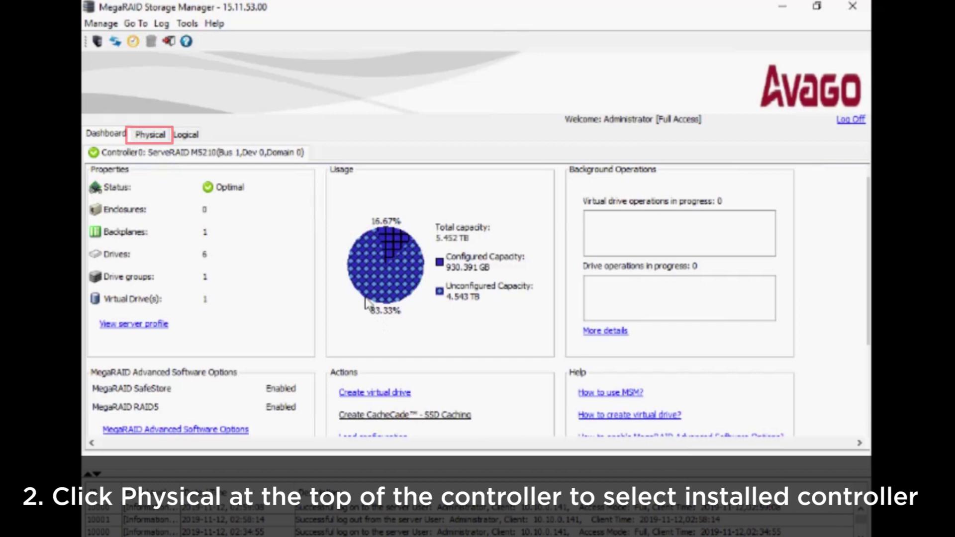
Select the ServeRAID M5210 Controller0 in the Physical view and bring up its Go To > Controller actions
click(150, 135)
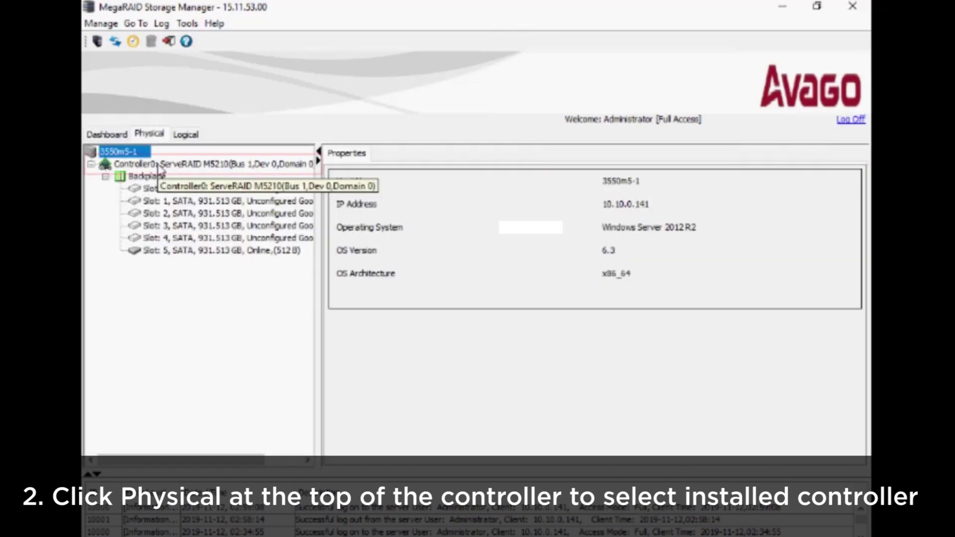
click(159, 167)
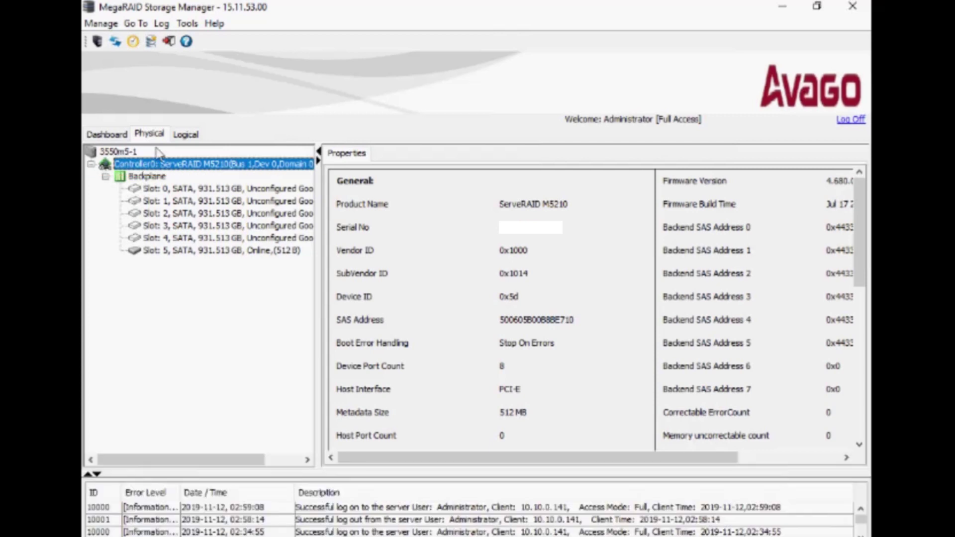
click(136, 24)
click(157, 42)
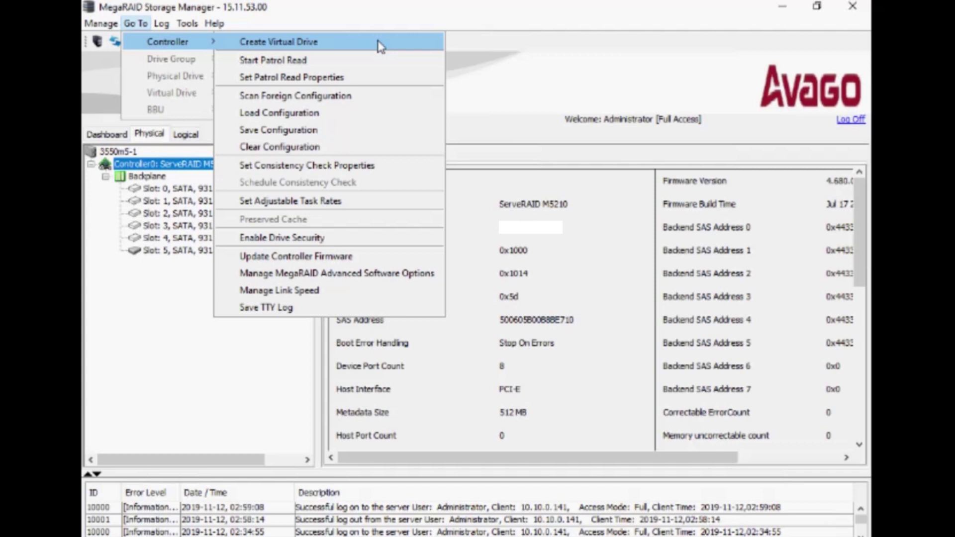
Start Create Virtual Drive in Simple mode and advance to the RAID level and capacity settings
click(379, 43)
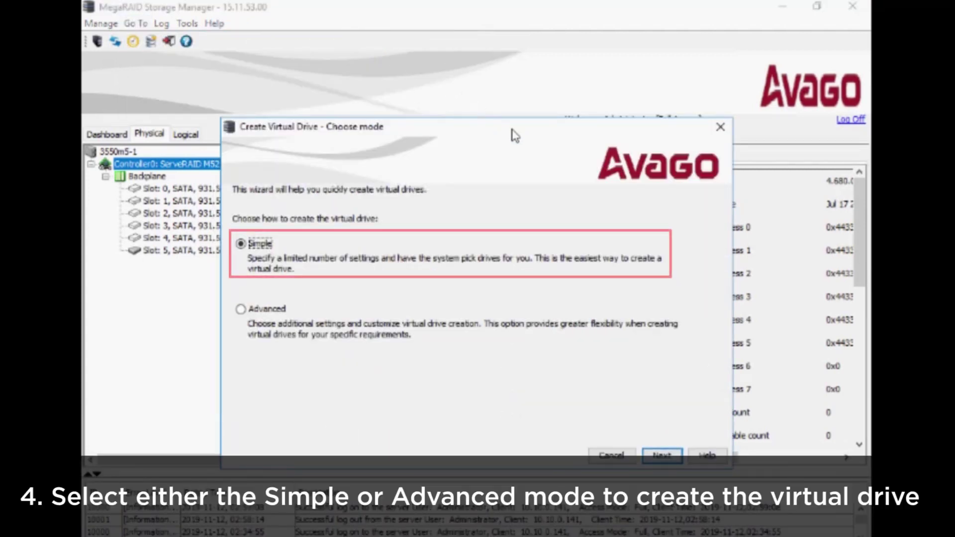
click(663, 456)
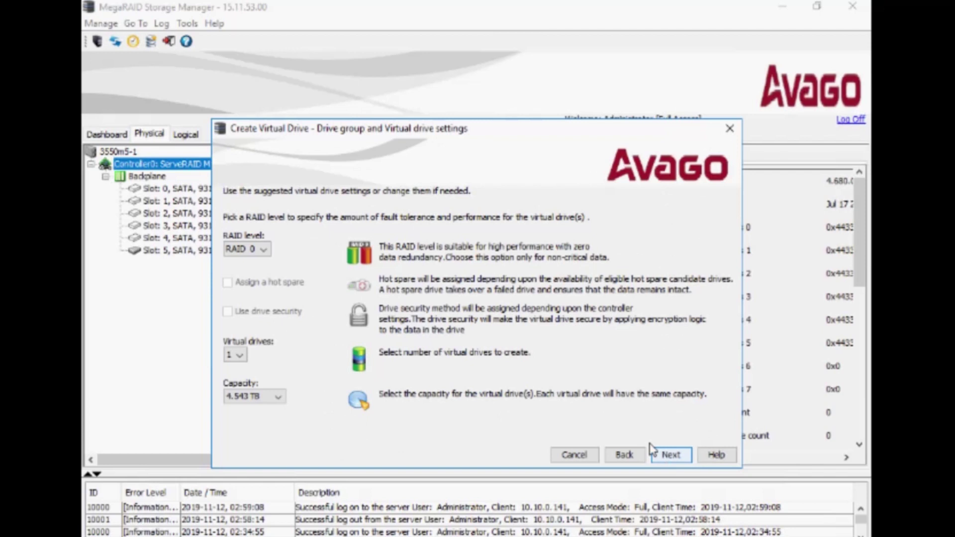
Choose RAID 1, two virtual drives and 930.391 GB capacity each, then continue to the summary
click(264, 250)
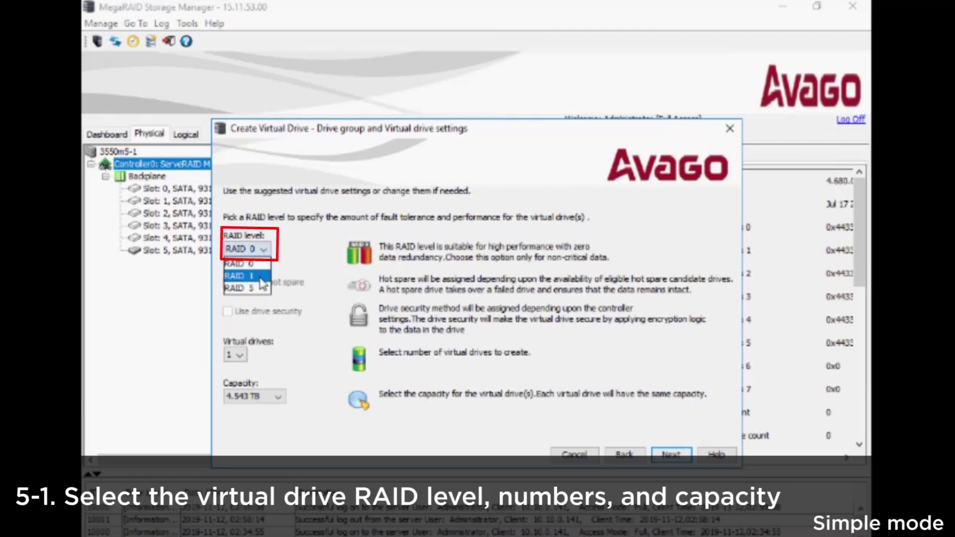
click(266, 283)
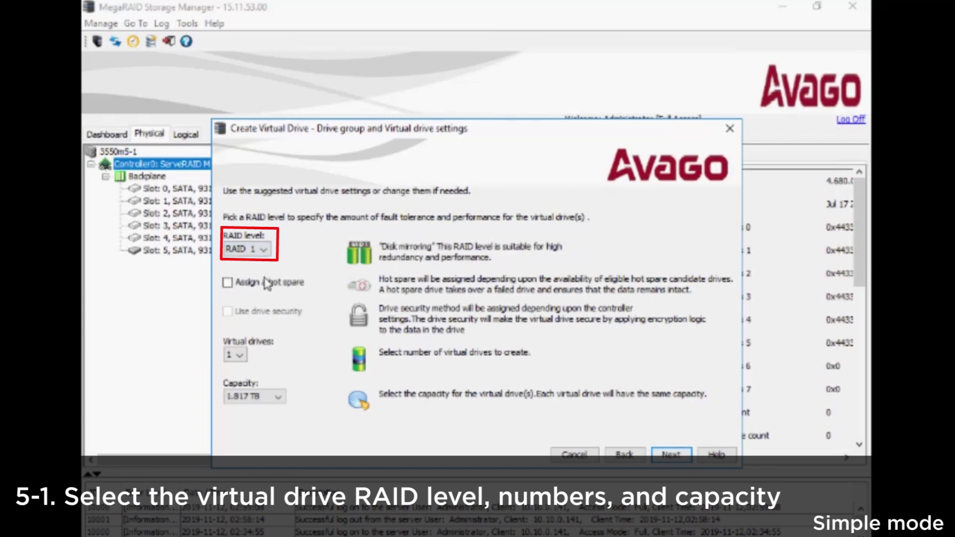
click(239, 356)
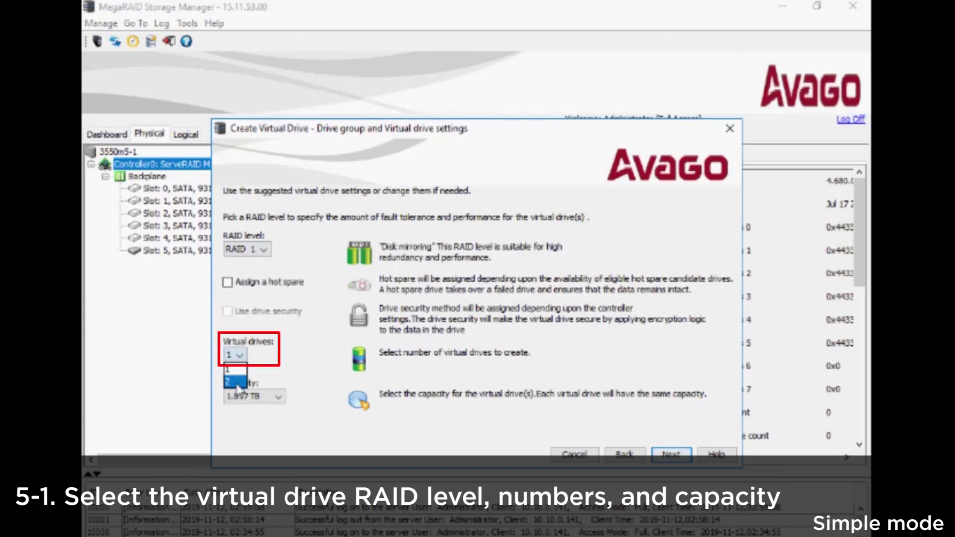
click(237, 383)
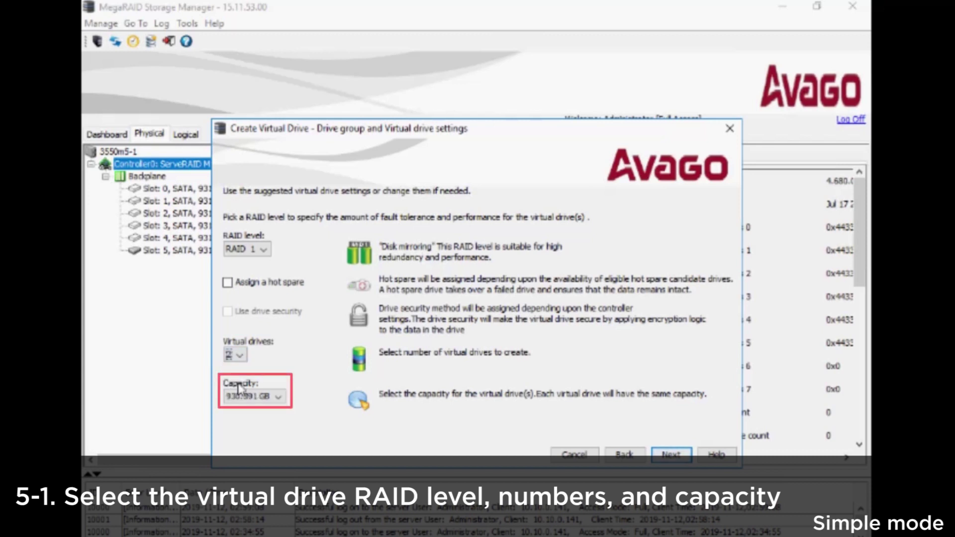
click(278, 396)
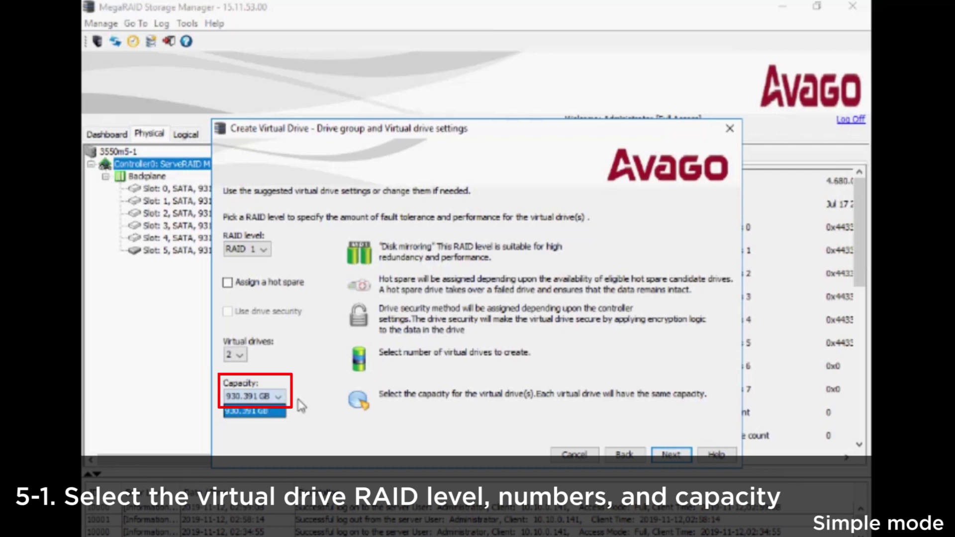
click(299, 400)
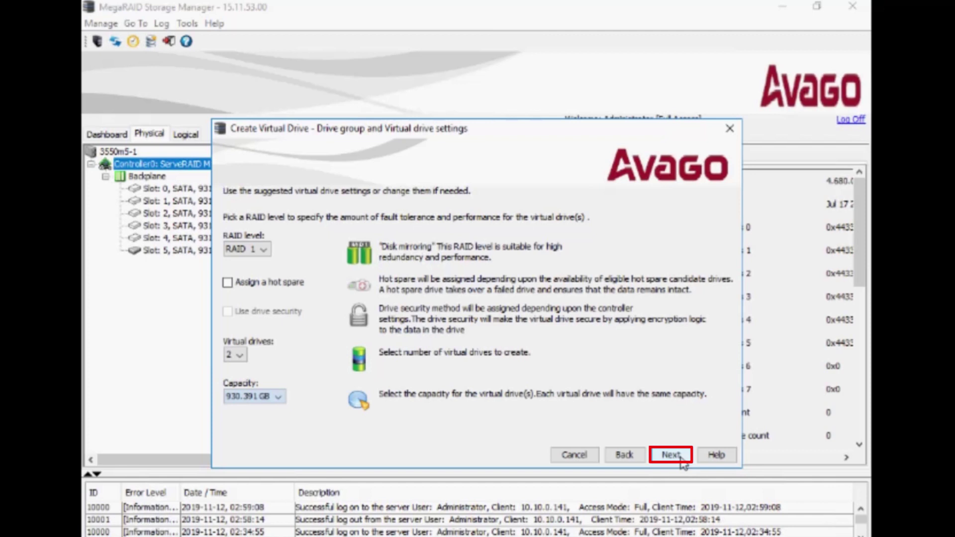
click(681, 461)
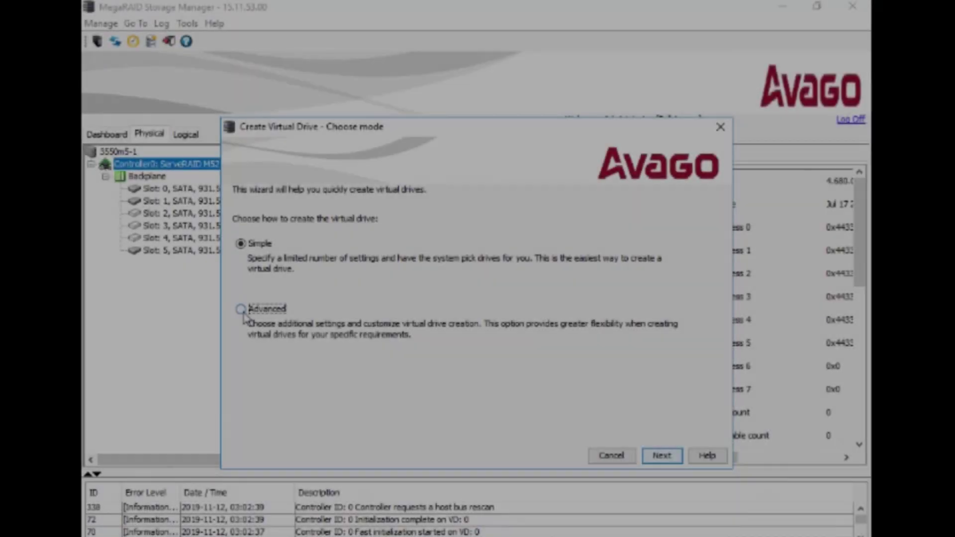
Select Advanced mode in the new Create Virtual Drive wizard
click(246, 310)
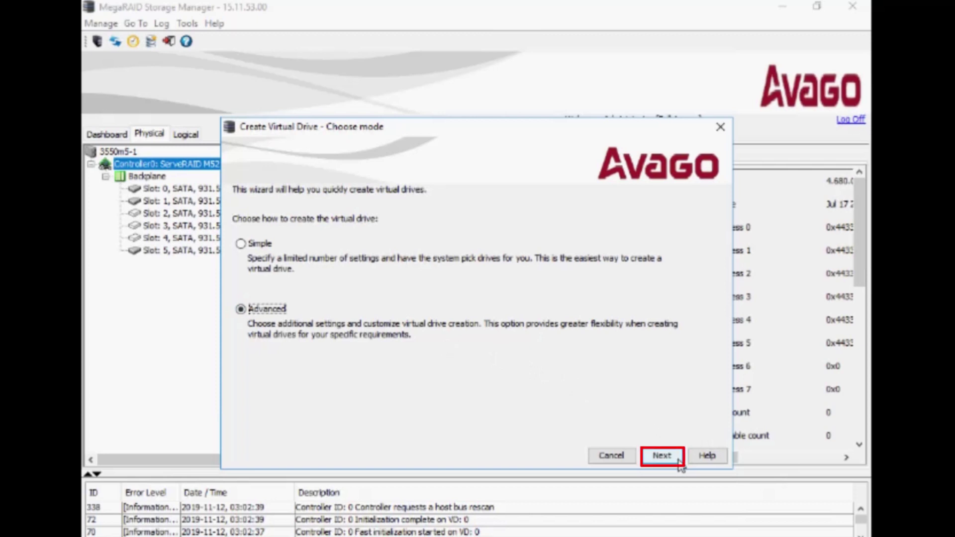
Advance from Choose mode to the Drive Group2 settings page
click(661, 456)
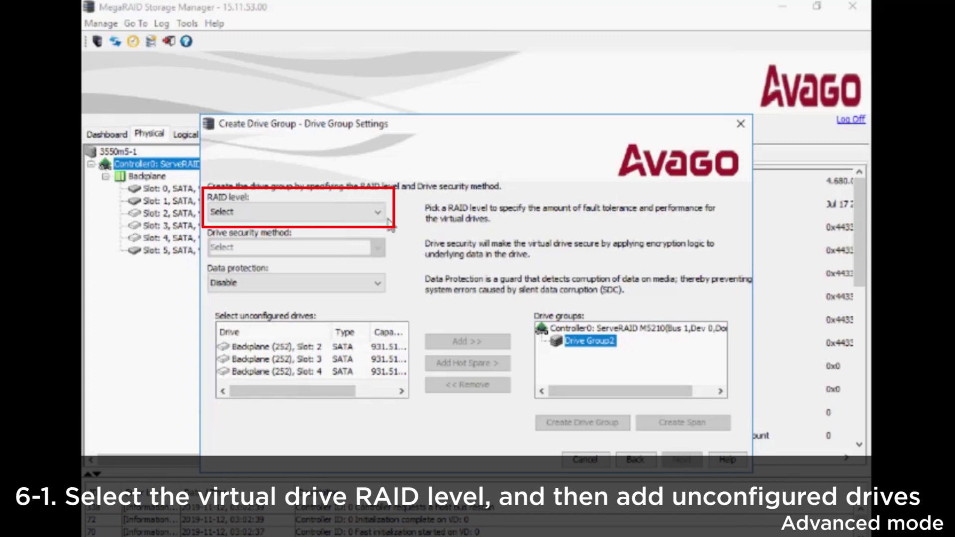
Build Drive Group2 as RAID 5 from the slot 2, 3 and 4 drives and continue
click(379, 213)
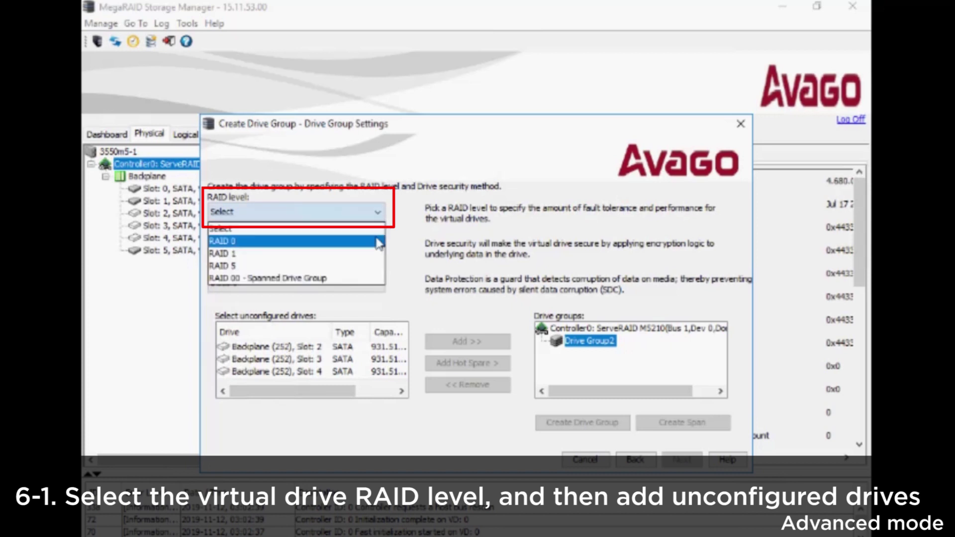
click(379, 266)
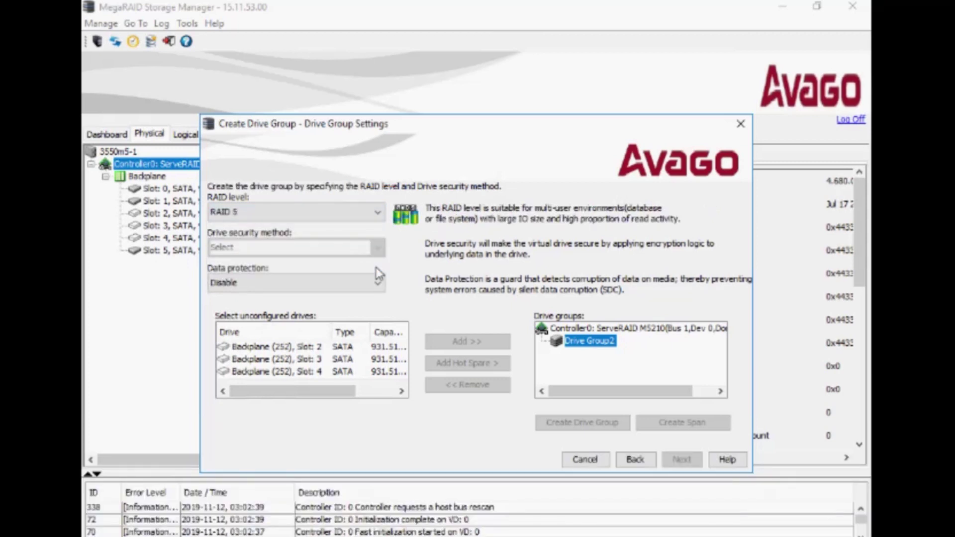
click(371, 348)
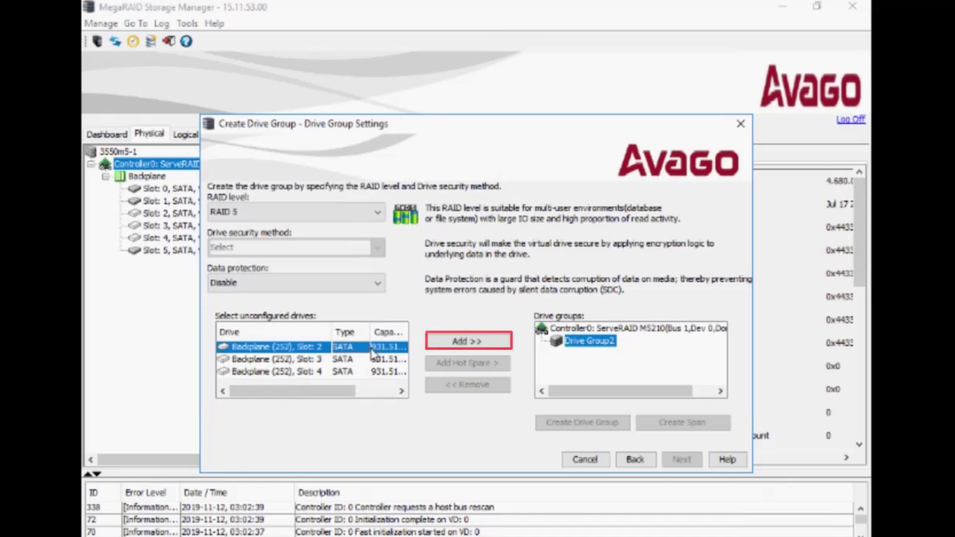
click(464, 345)
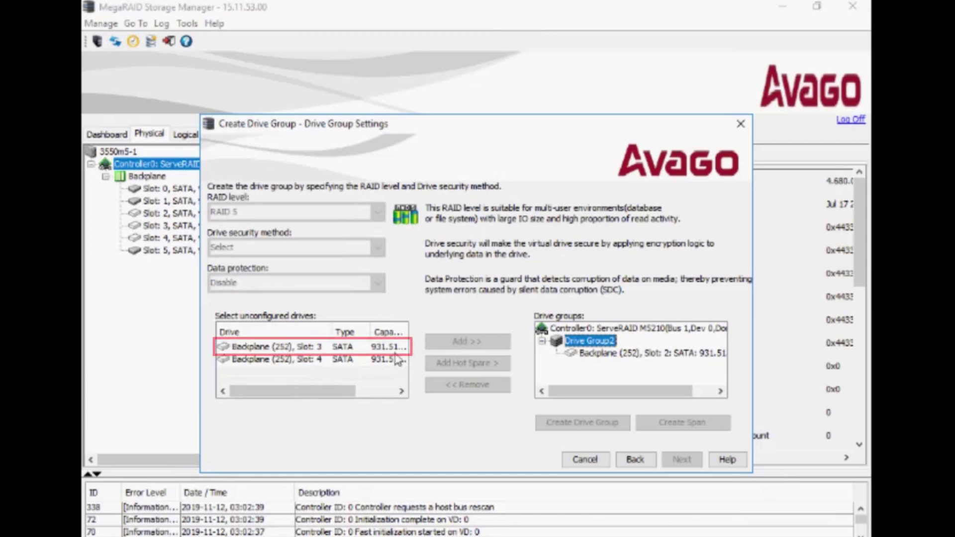
click(396, 348)
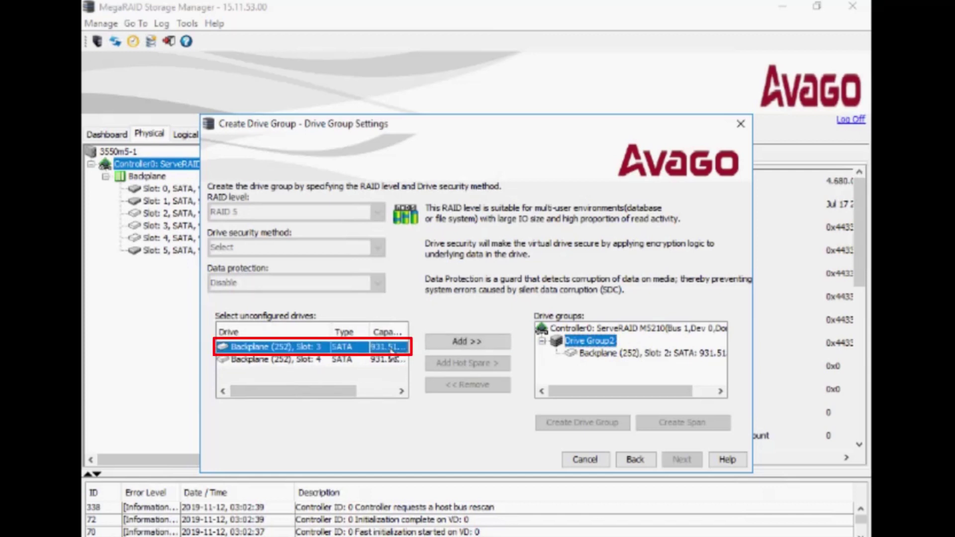
click(465, 342)
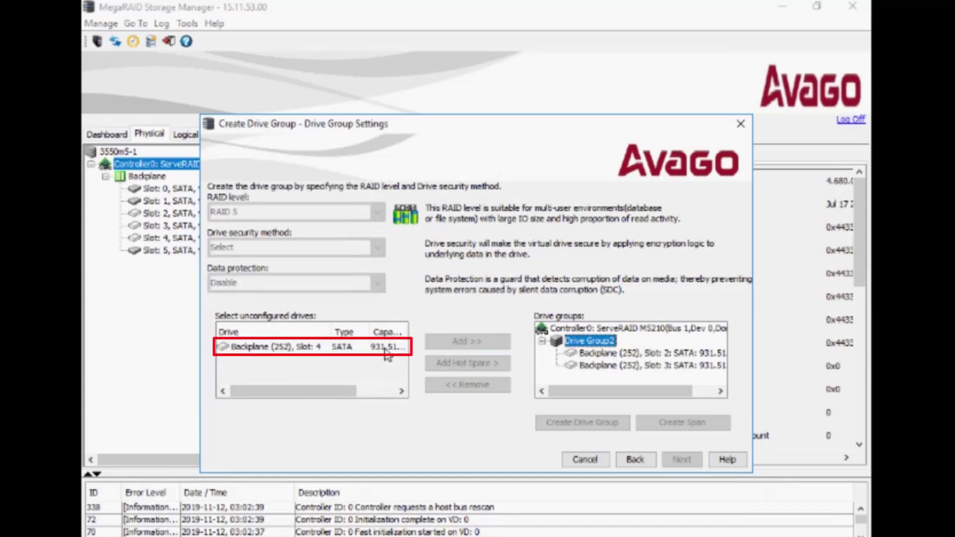
click(397, 349)
click(465, 344)
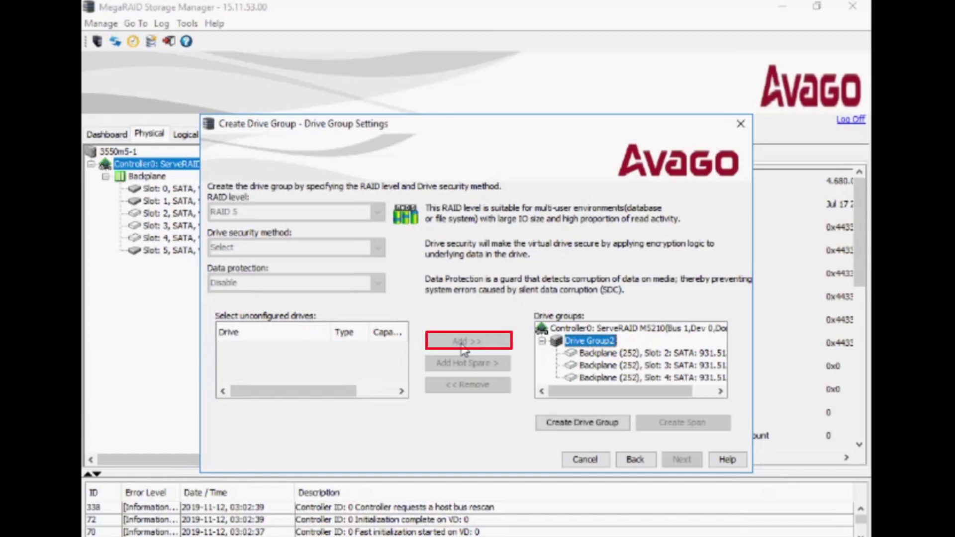
click(623, 424)
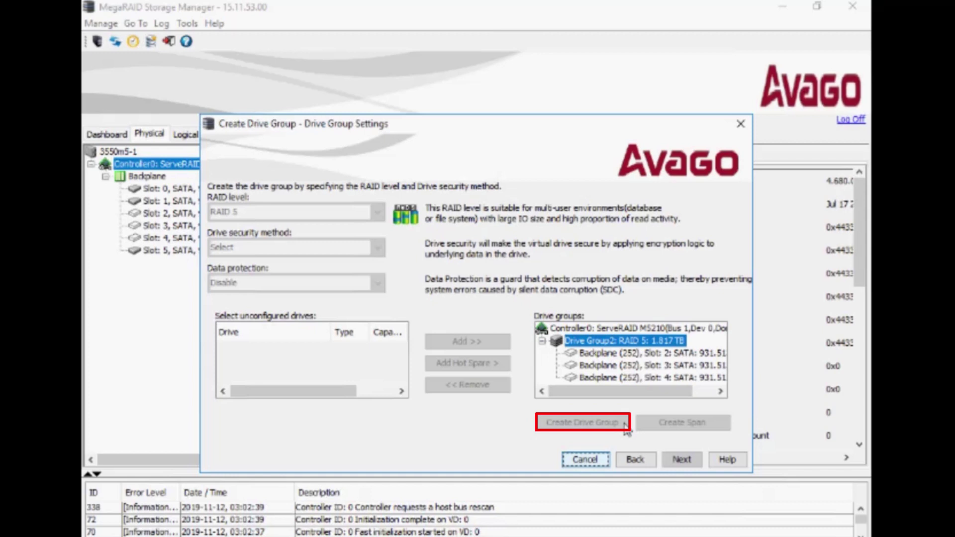
click(699, 464)
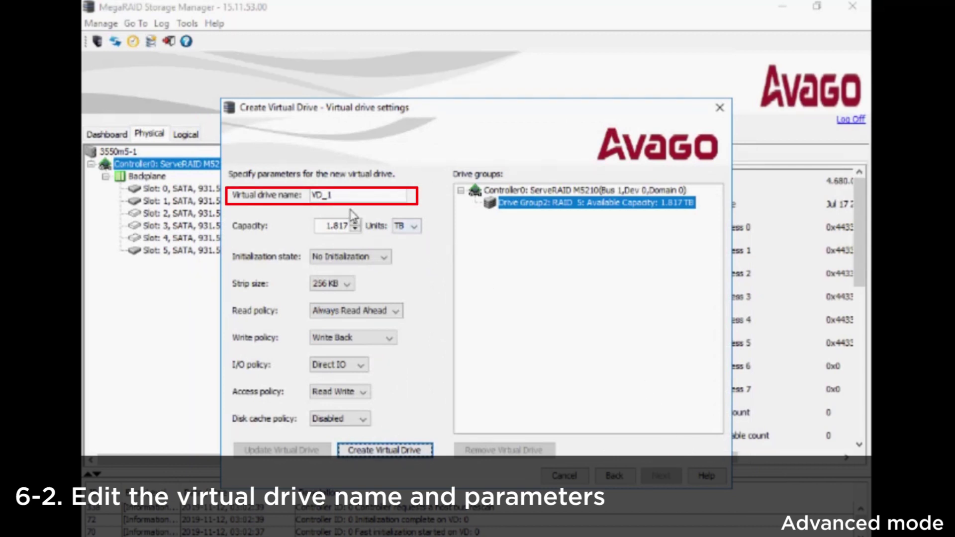
Create a 1.817 TB virtual drive named RAID5 on Drive Group2 and continue to the summary
drag(339, 194, 306, 195)
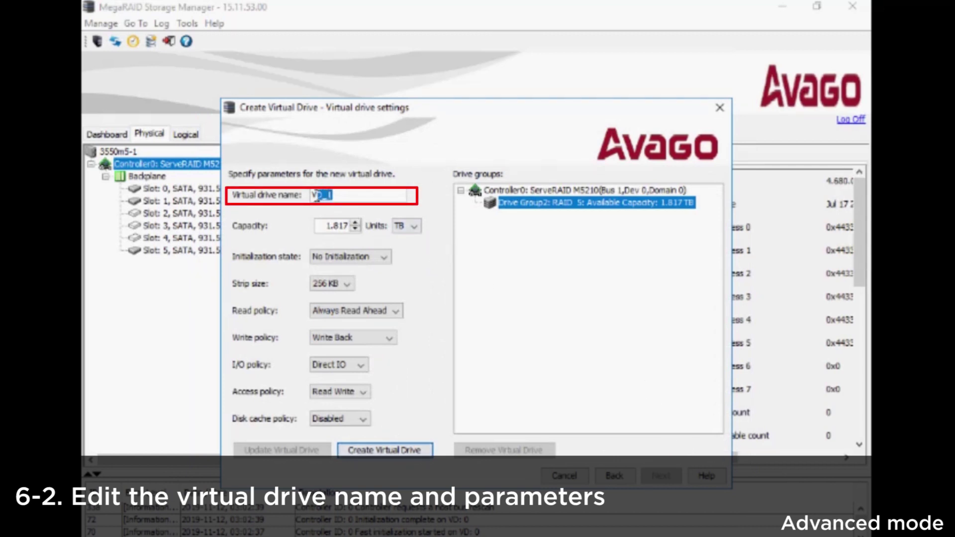
text(RA)
text(ID5)
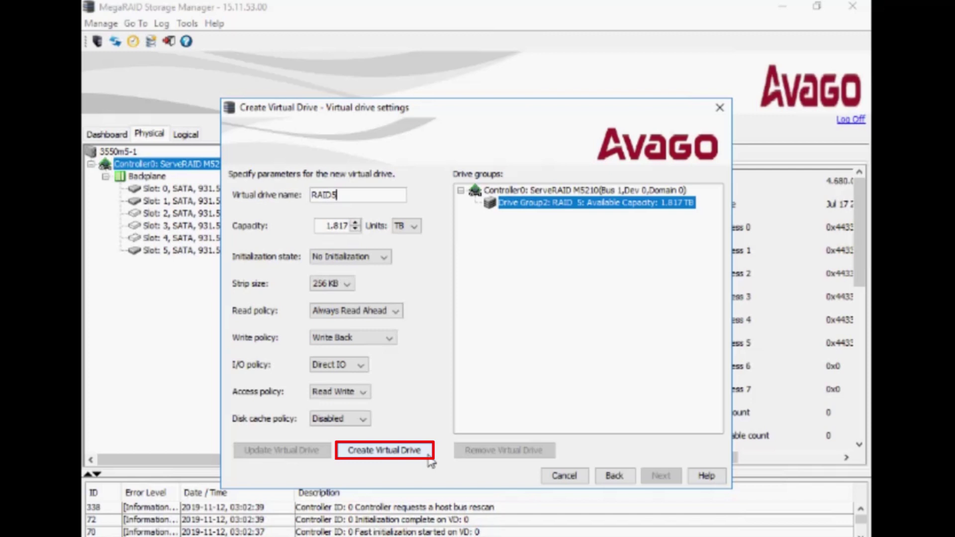
click(427, 455)
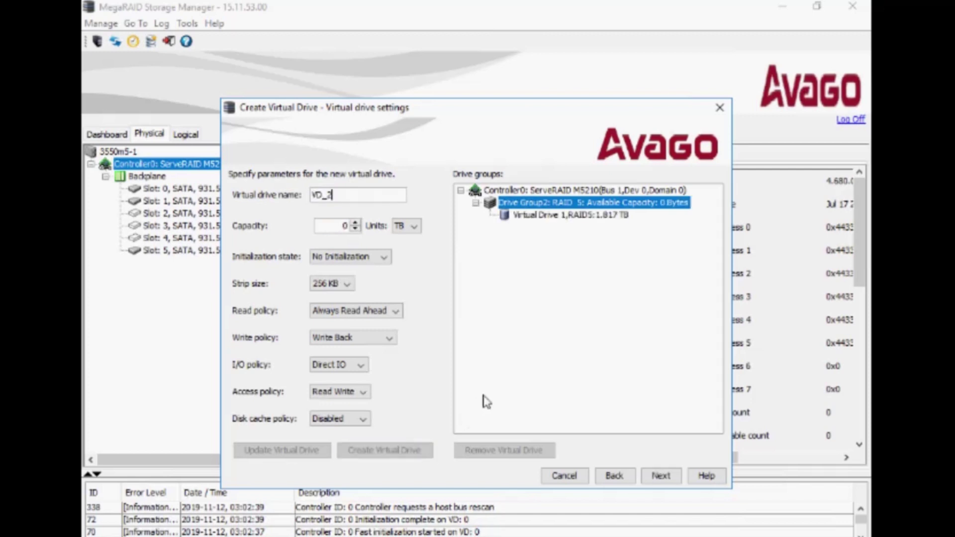
click(629, 217)
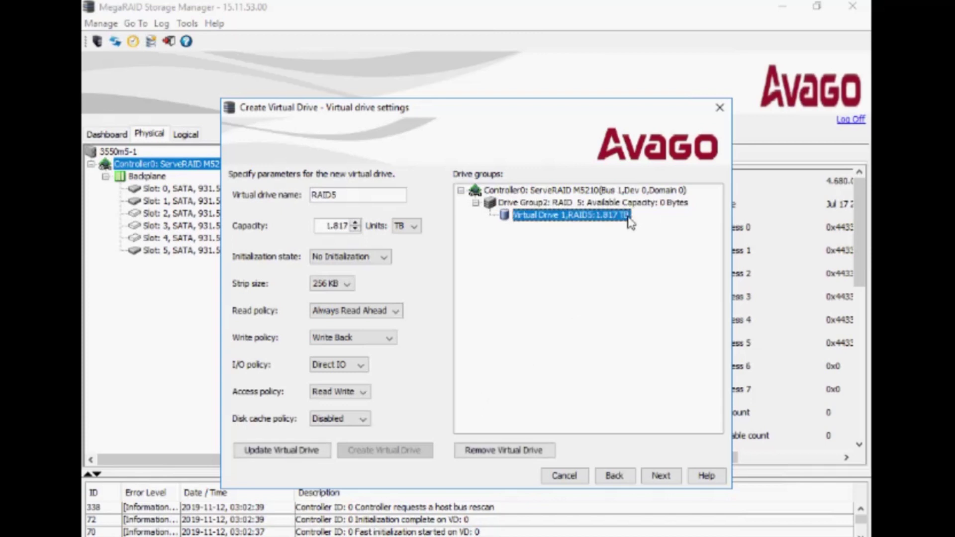
click(661, 476)
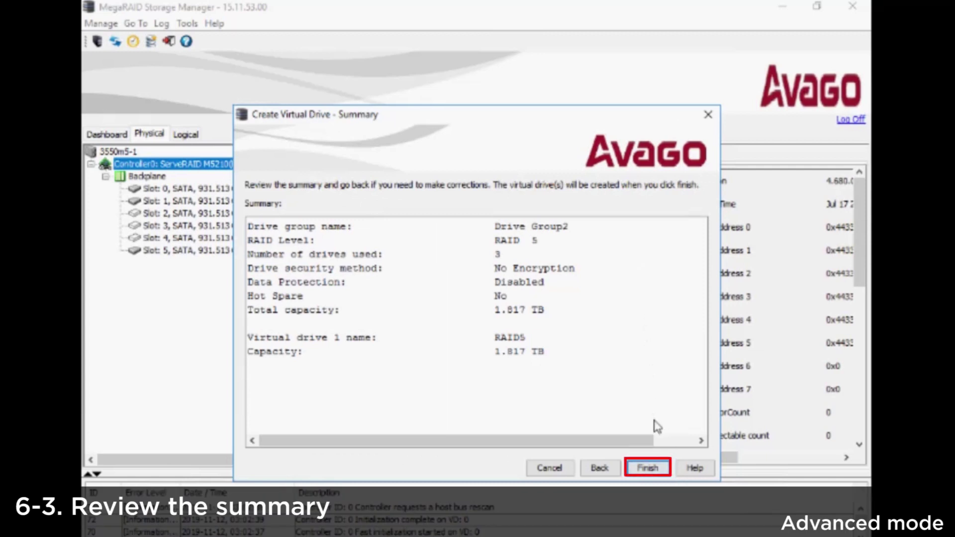
Finish the RAID5 virtual drive creation and acknowledge the success message
click(664, 468)
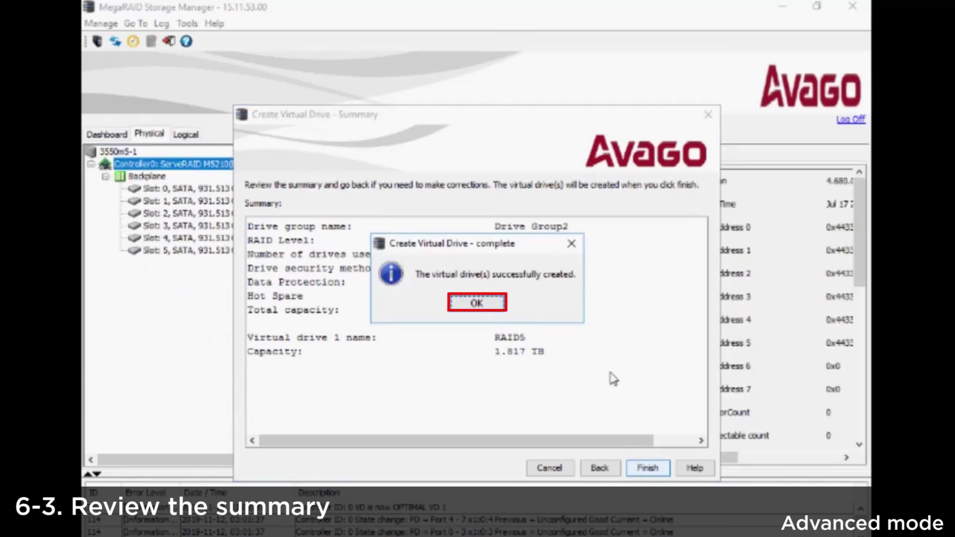
click(502, 309)
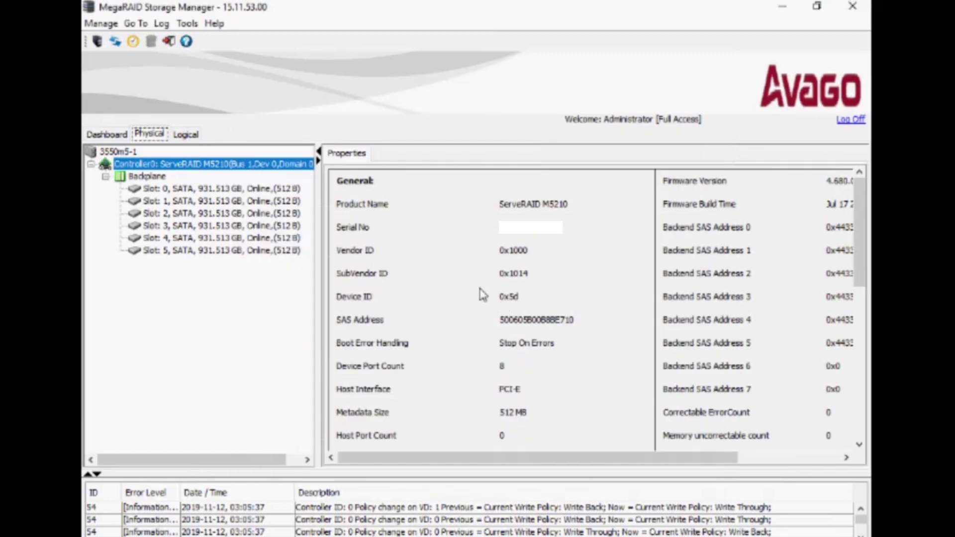
In the Logical view, select RAID5 Virtual Drive 1 under Drive Group 2 to confirm 1.817 TB, Optimal
click(186, 135)
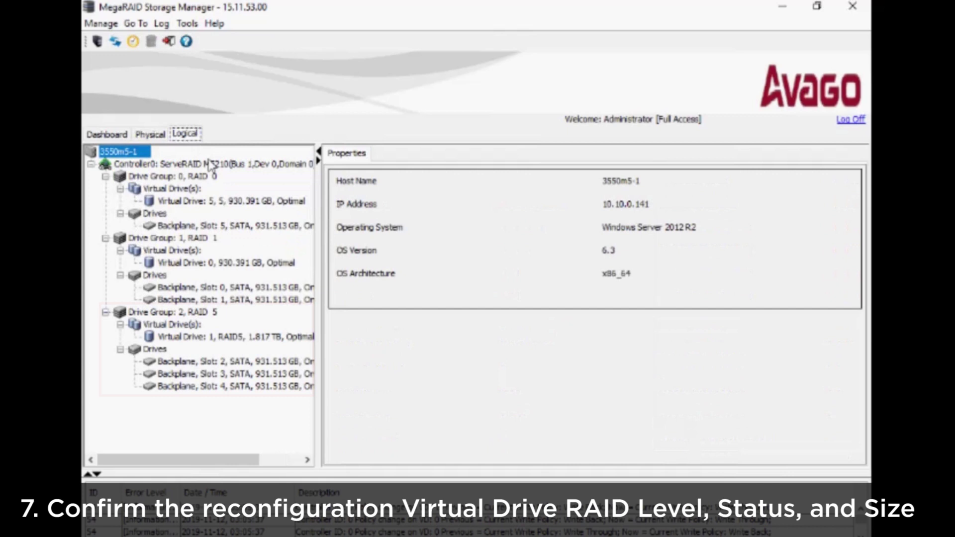
click(280, 340)
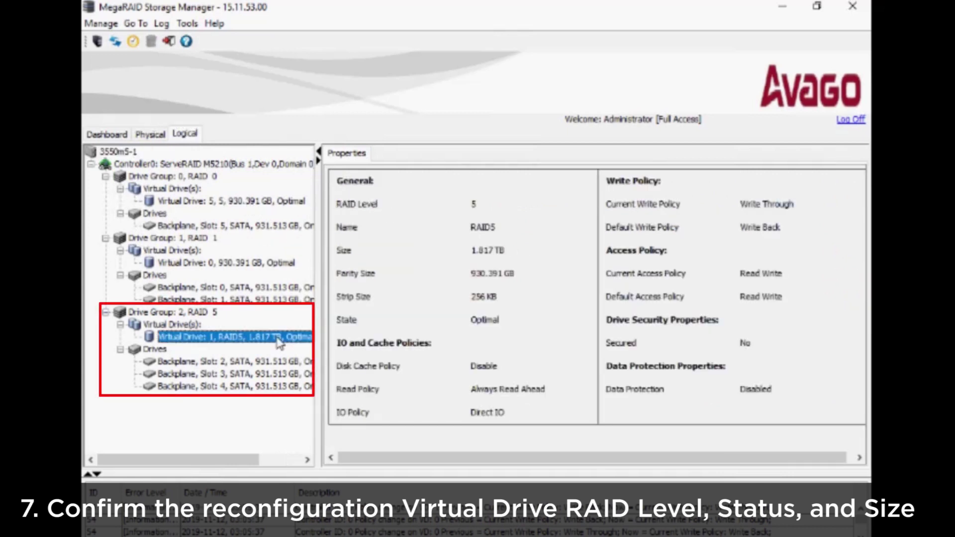